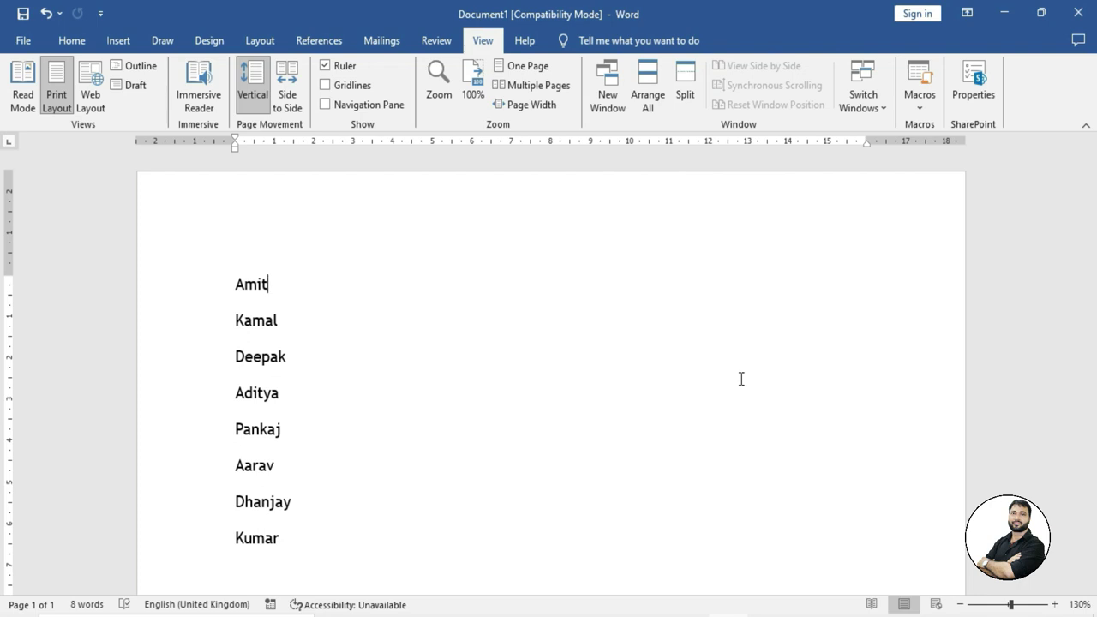
# Manually add a hyphen and underscore line under Amit, then undo it.
pyautogui.click(921, 107)
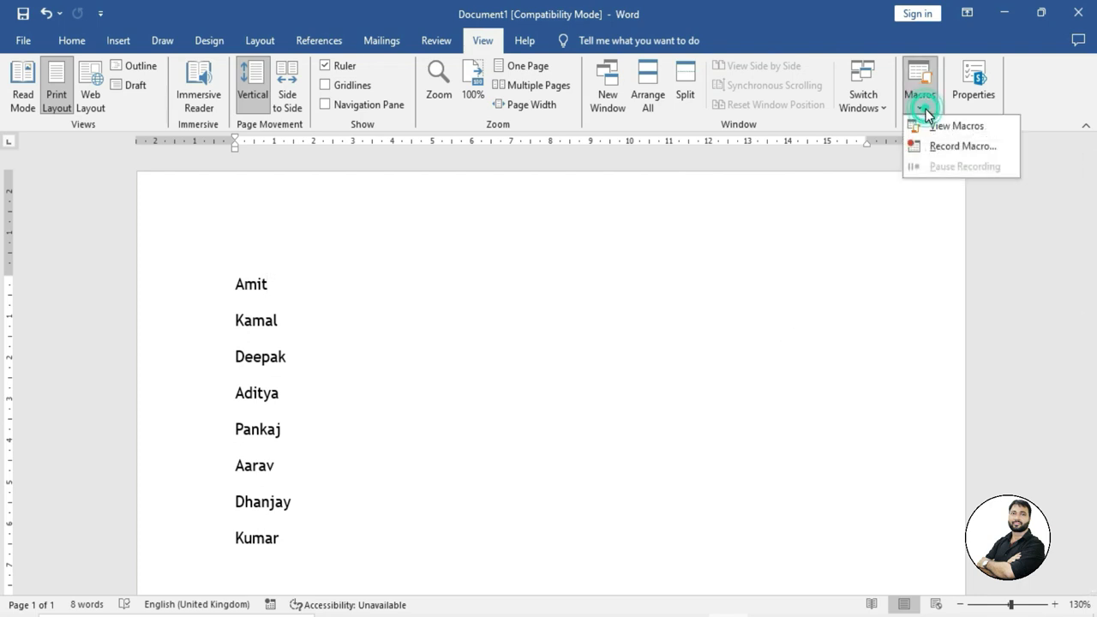
pyautogui.click(780, 241)
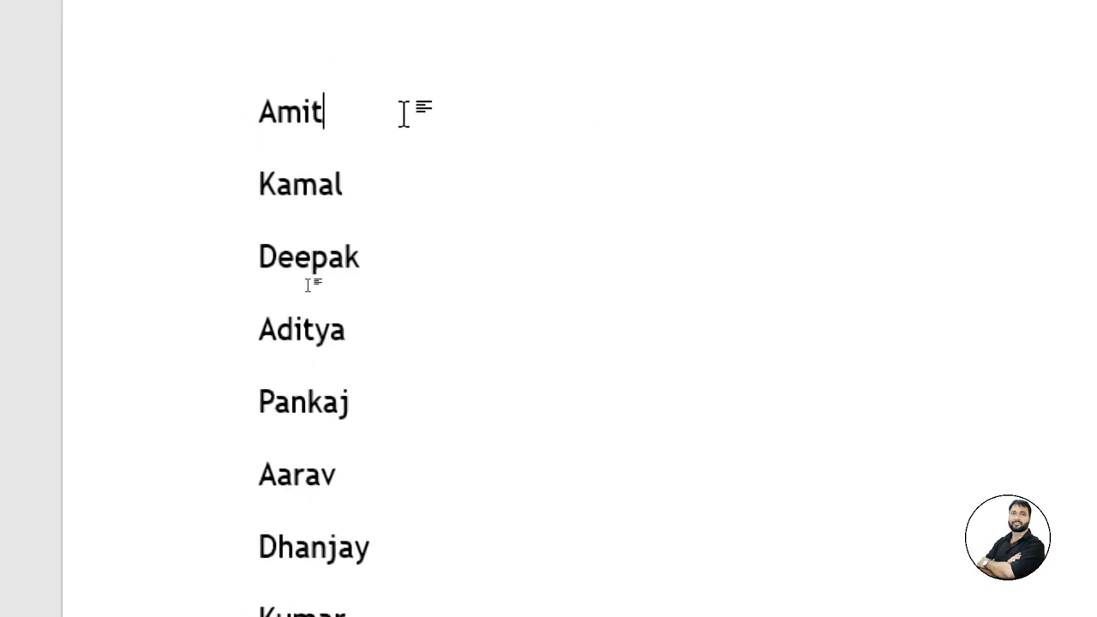
pyautogui.write(' -')
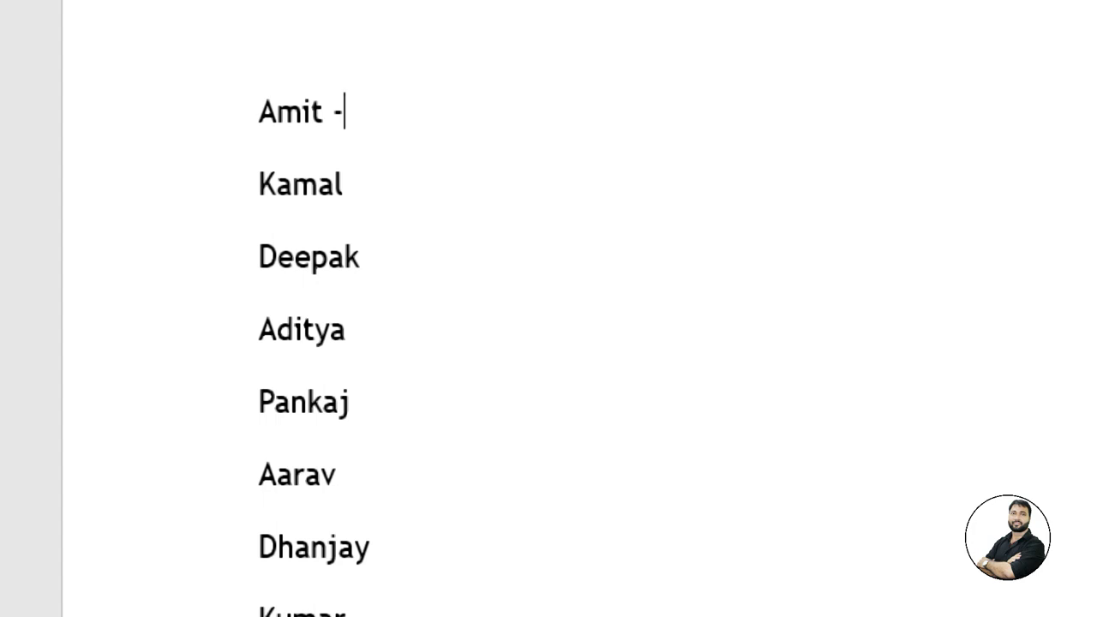
pyautogui.press('Return')
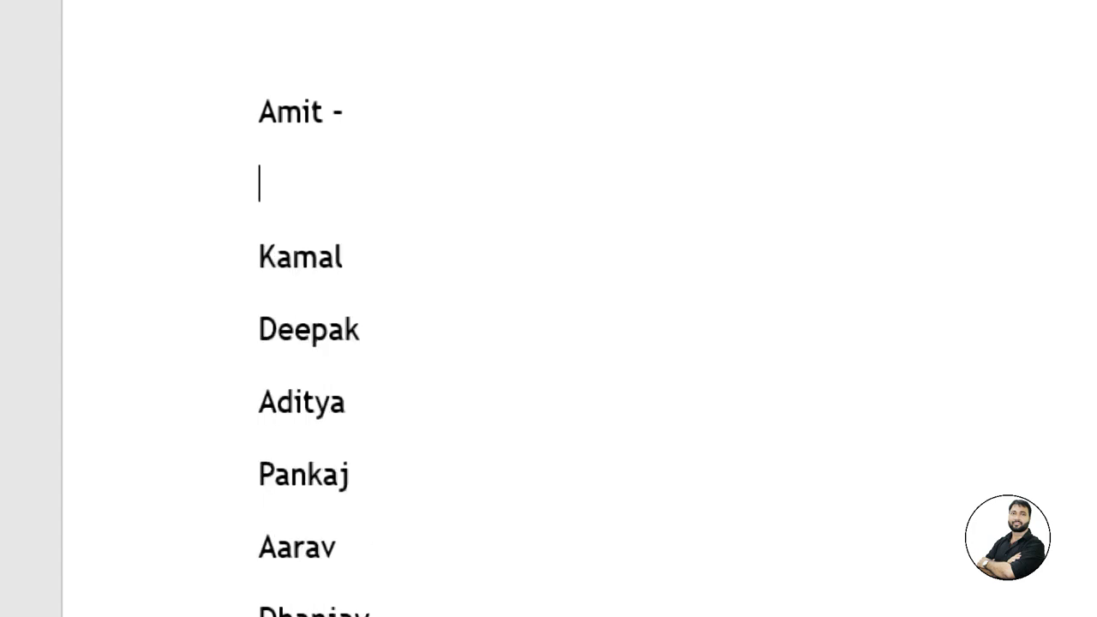
pyautogui.write('_____________________________________')
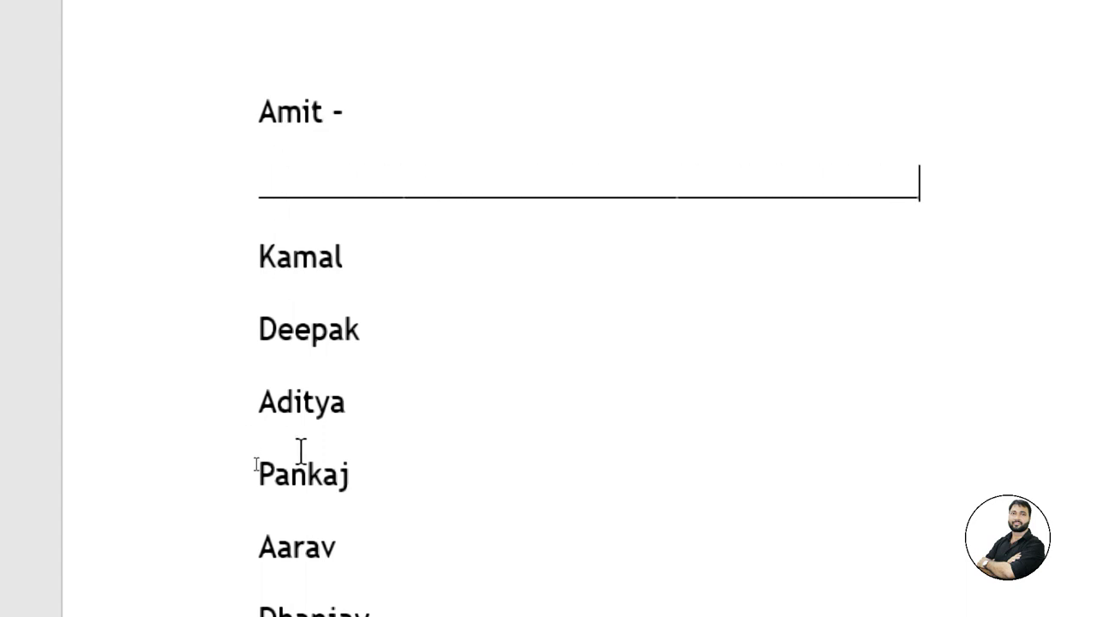
pyautogui.scroll(-1, 240, 556)
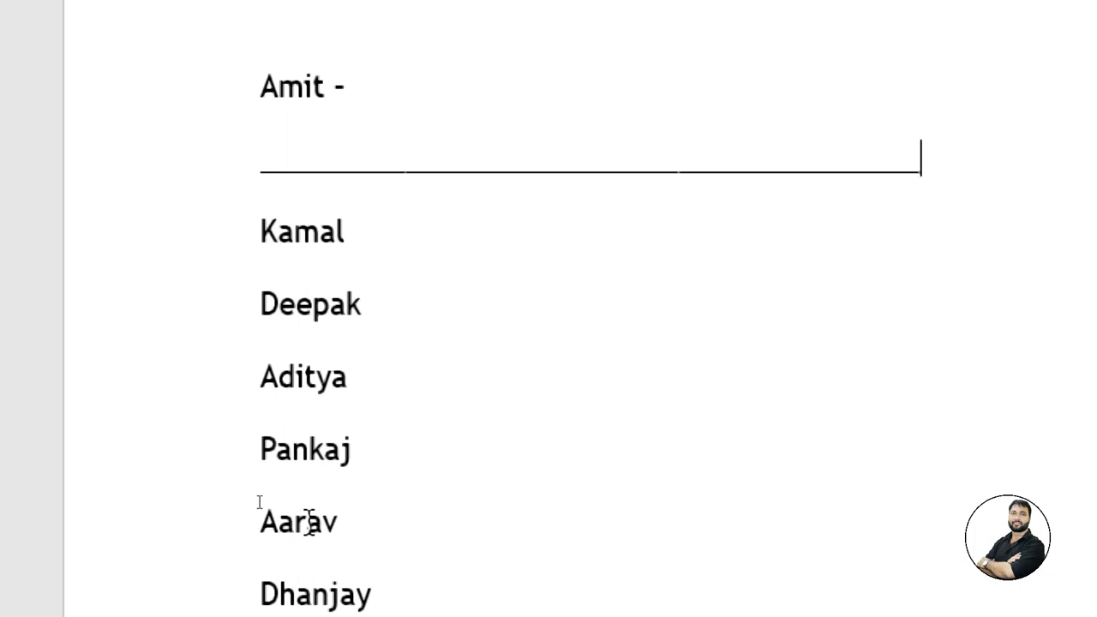
pyautogui.hotkey('ctrl', 'z')
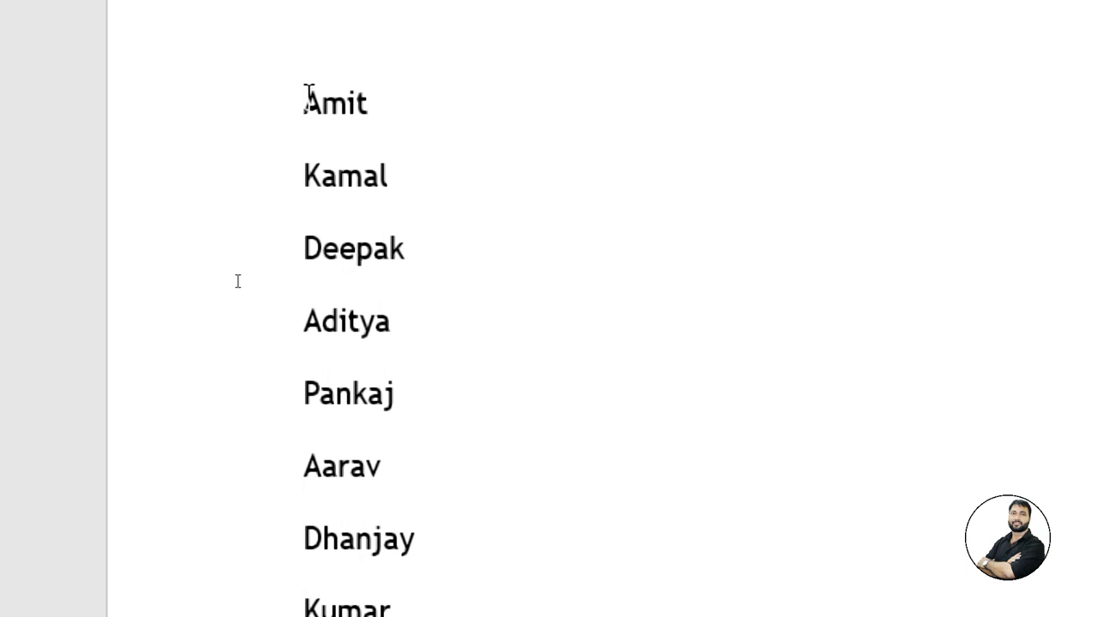
# Put the cursor before Amit and begin recording a new macro.
pyautogui.click(304, 103)
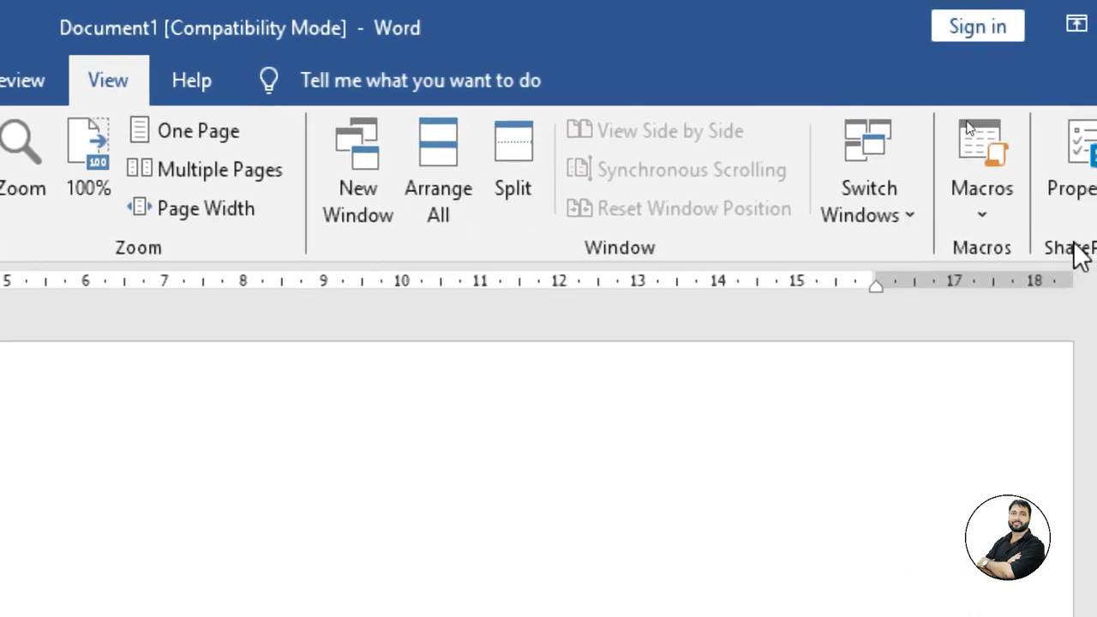
pyautogui.click(991, 214)
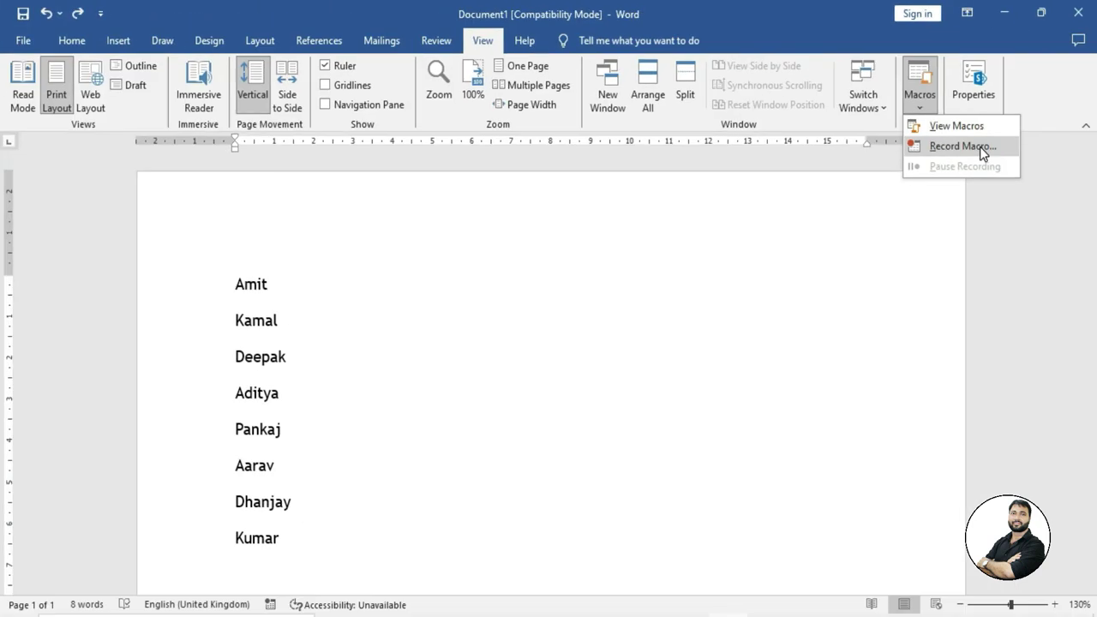
pyautogui.click(980, 147)
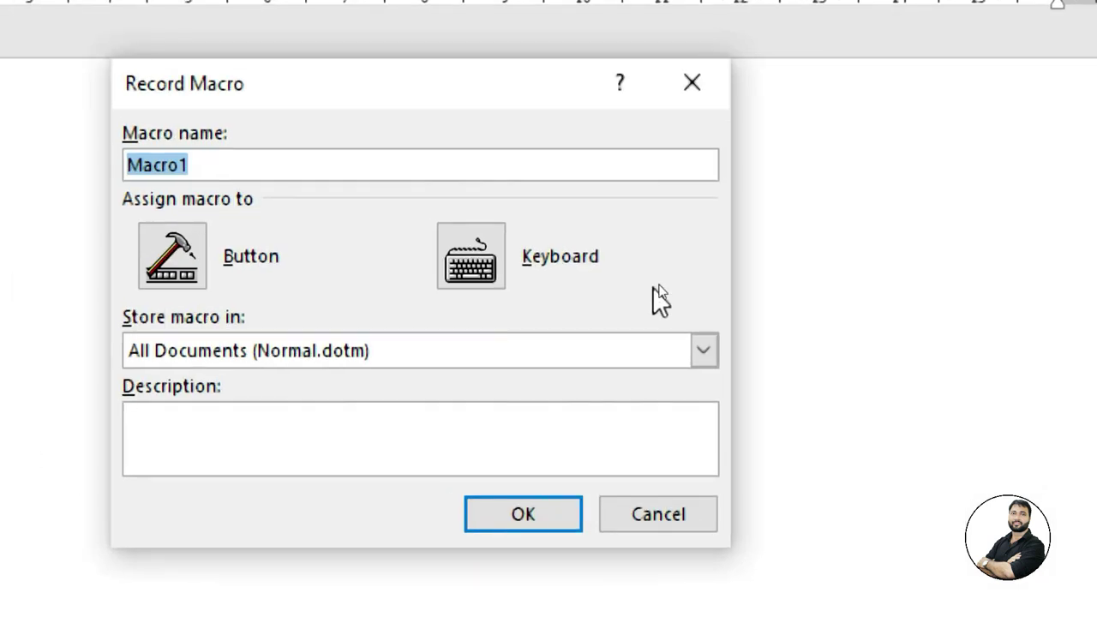
# Keep the default name Macro1 and choose to run it from a keyboard shortcut.
pyautogui.click(259, 175)
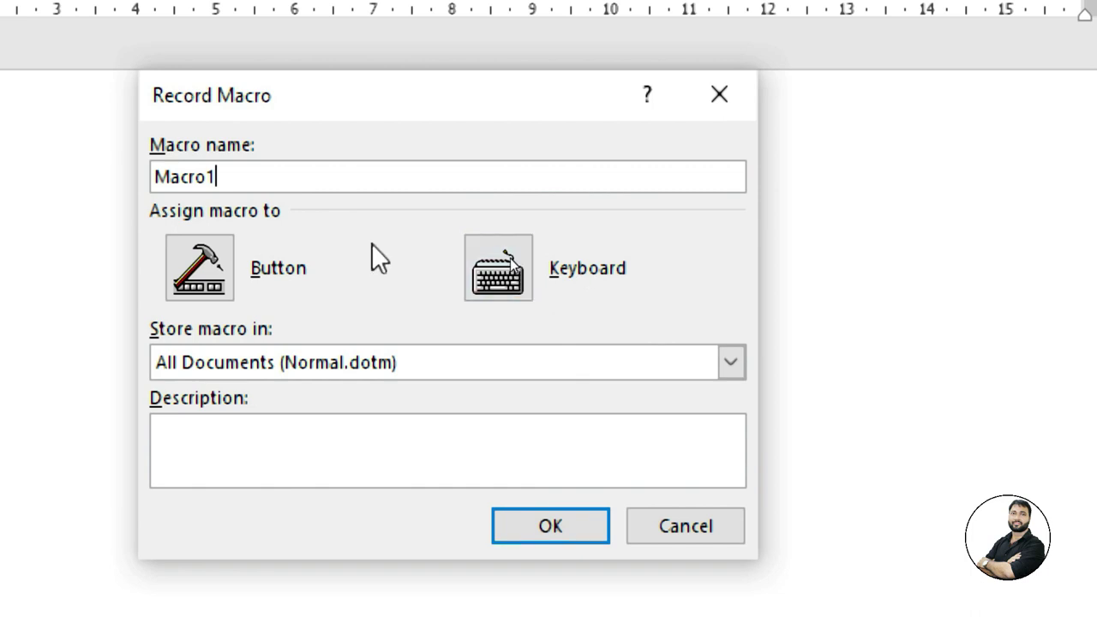
pyautogui.click(577, 274)
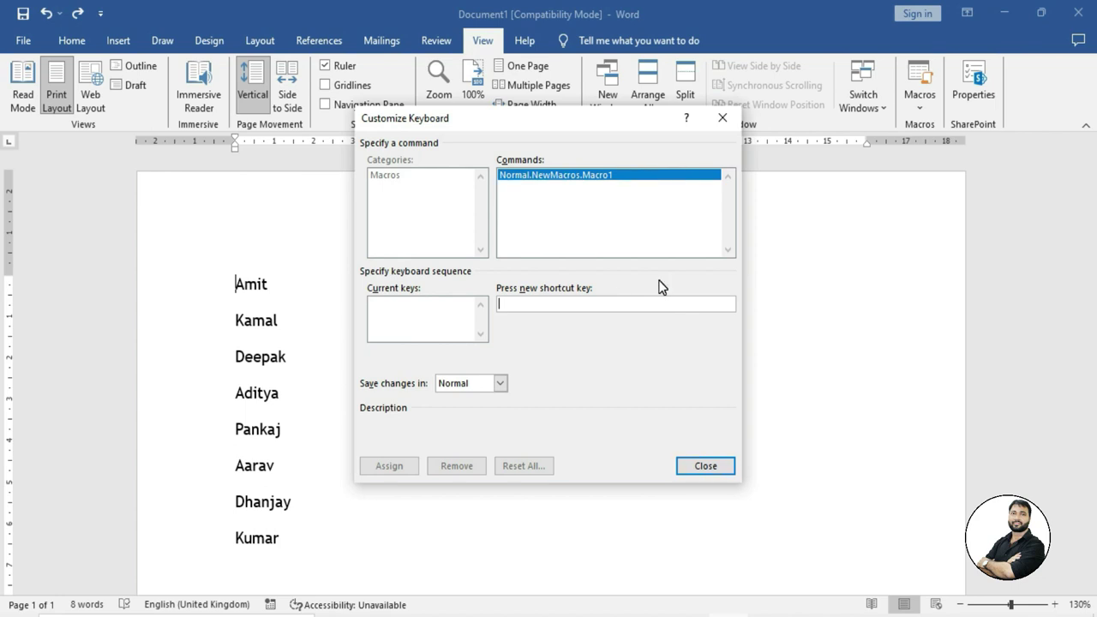
# Assign Ctrl+Shift+Q to Macro1 instead of the conflicting Ctrl+C, and start recording.
pyautogui.hotkey('ctrl', 'c')
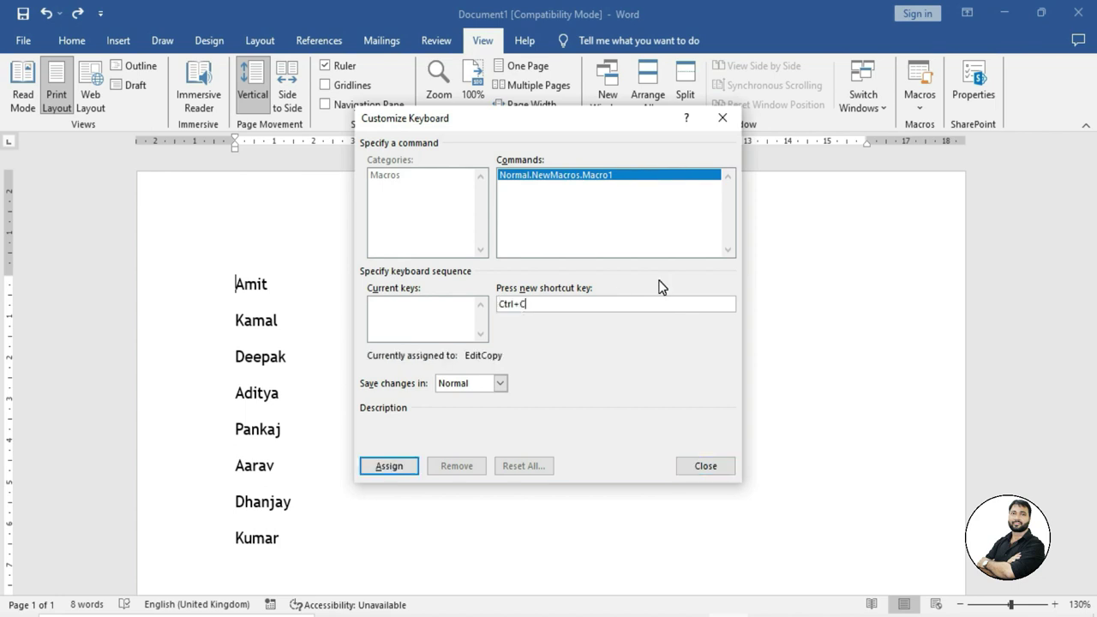
pyautogui.click(548, 305)
pyautogui.click(540, 305)
pyautogui.click(538, 305)
pyautogui.press('BackSpace')
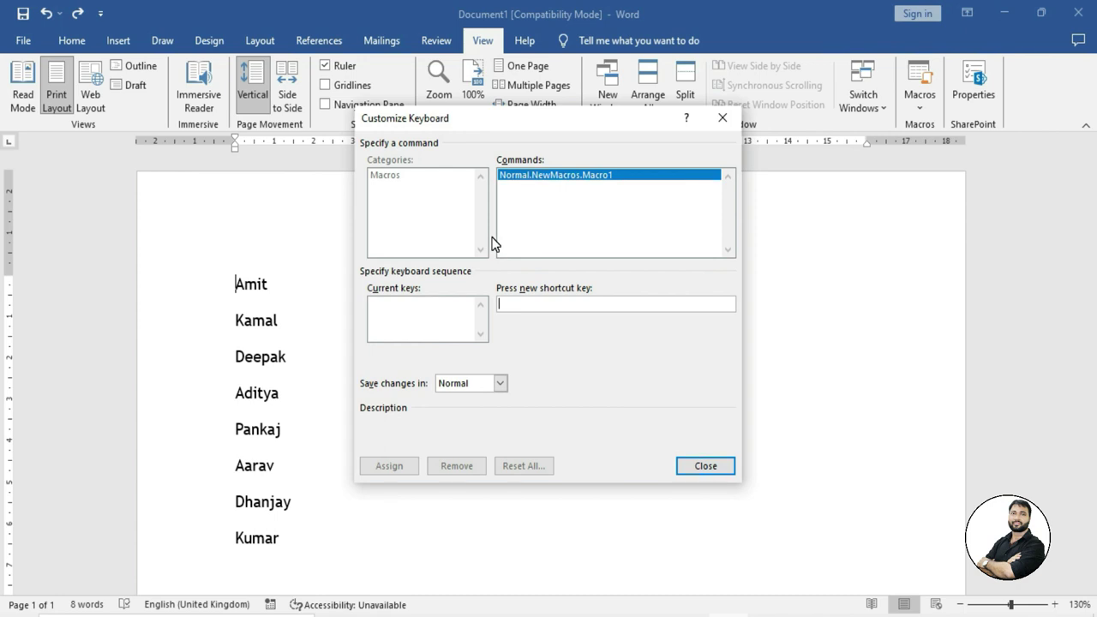
pyautogui.hotkey('ctrl', 'shift', 'q')
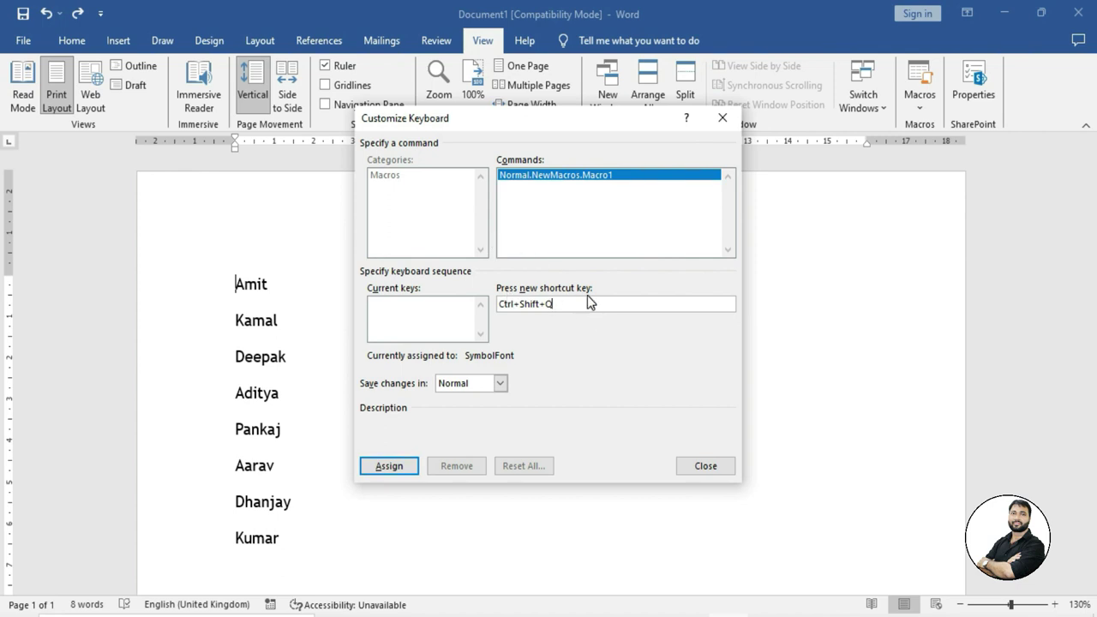
pyautogui.click(391, 469)
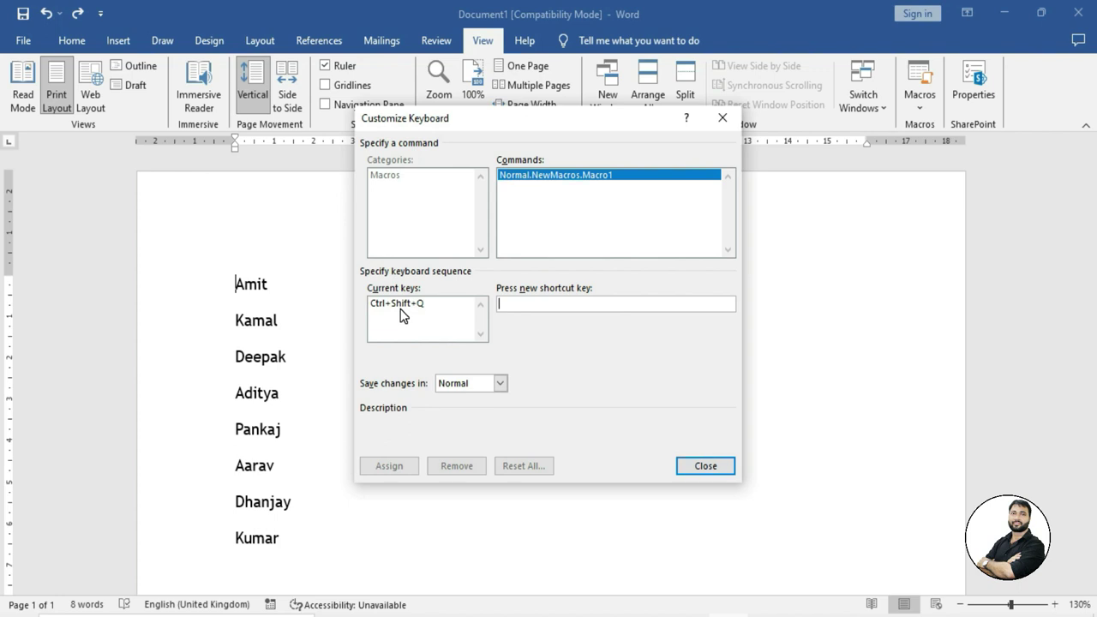
pyautogui.click(709, 467)
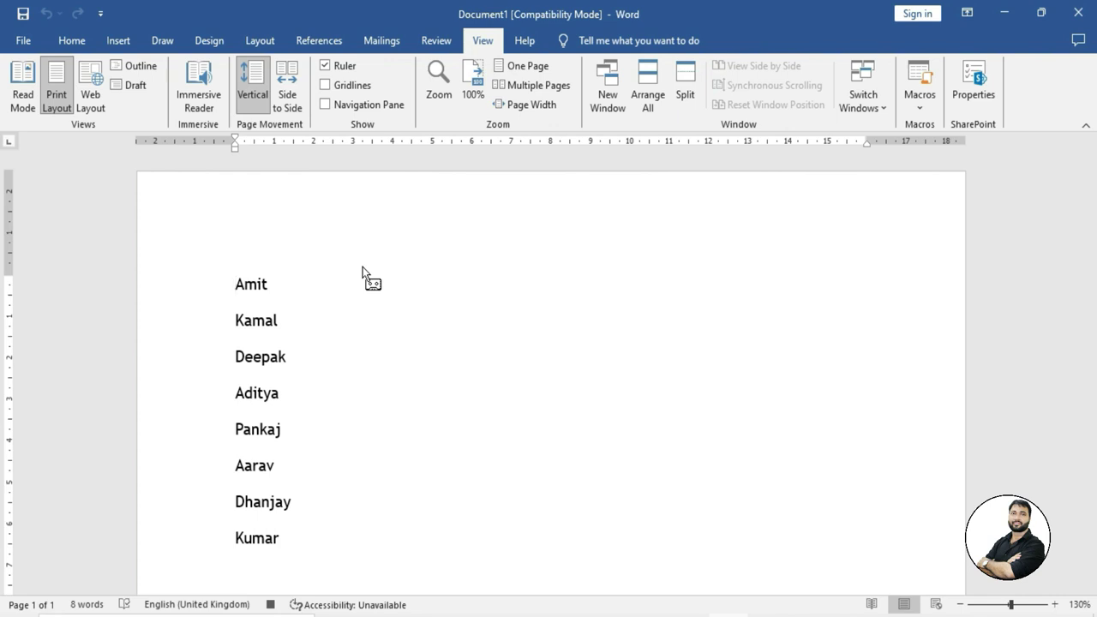
# Record appending a hyphen to Amit, an underscore line below, then moving to Kamal's line start.
pyautogui.press('End')
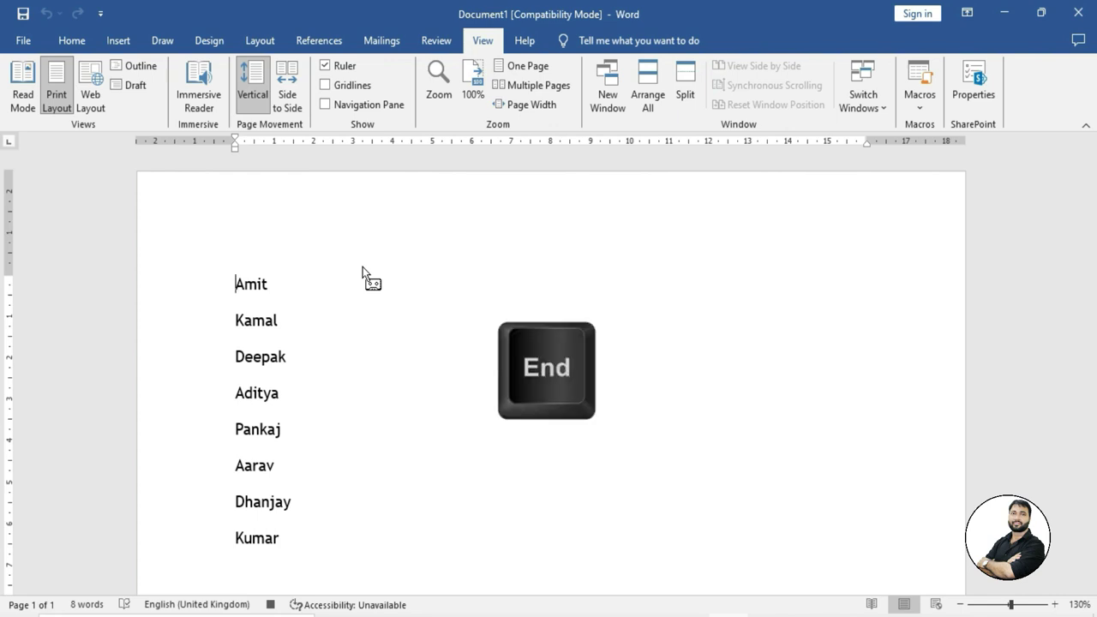
pyautogui.press('End')
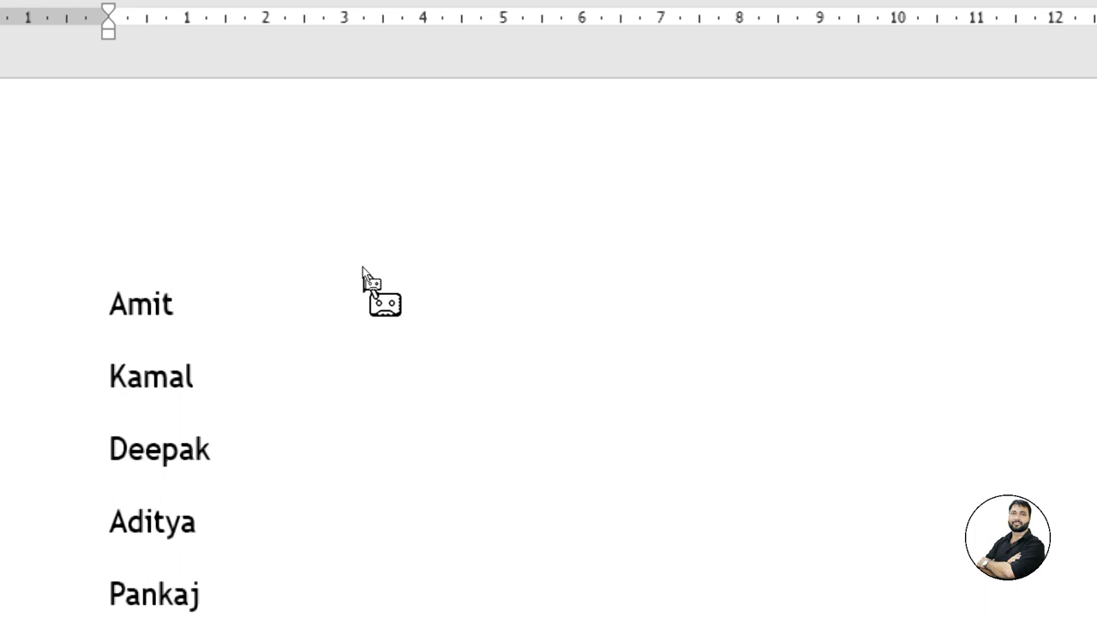
pyautogui.write('-')
pyautogui.press('Return')
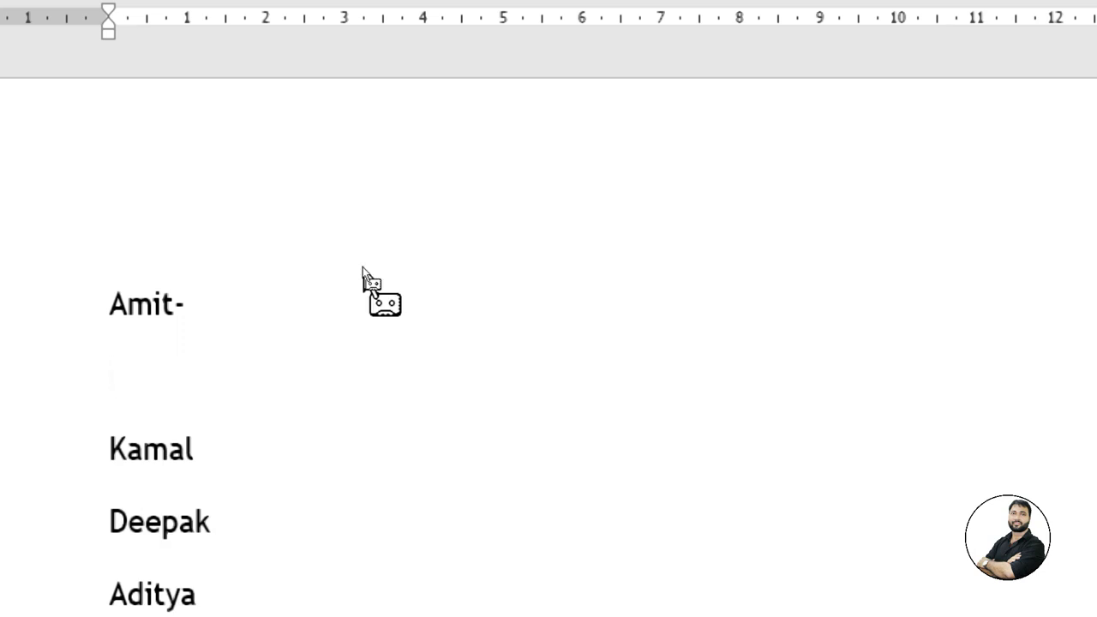
pyautogui.write('__________________________________________________')
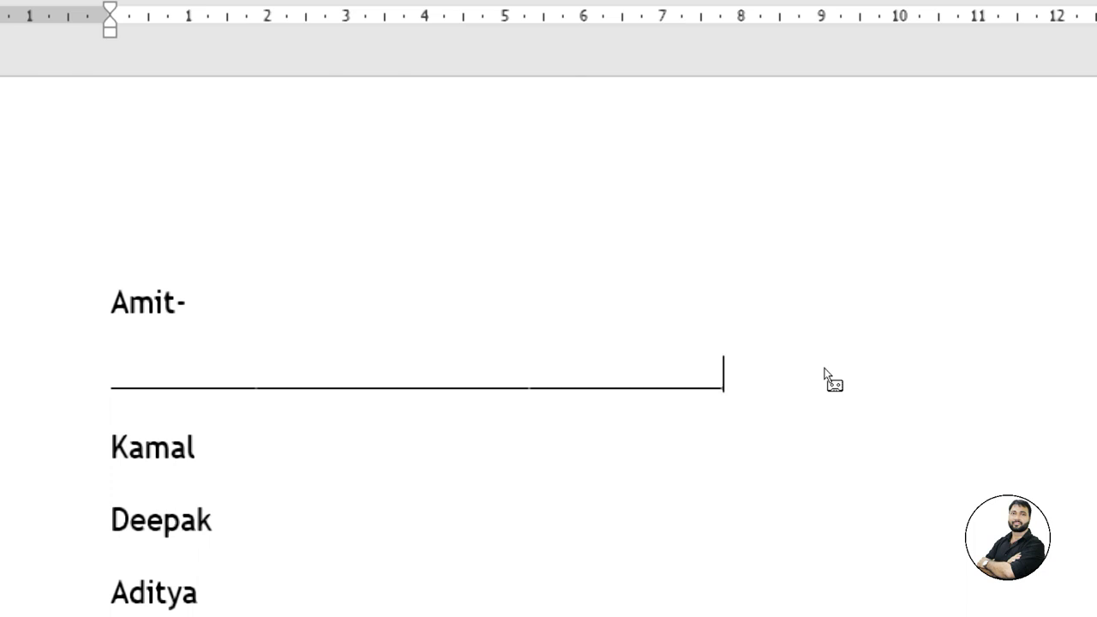
pyautogui.press('Down')
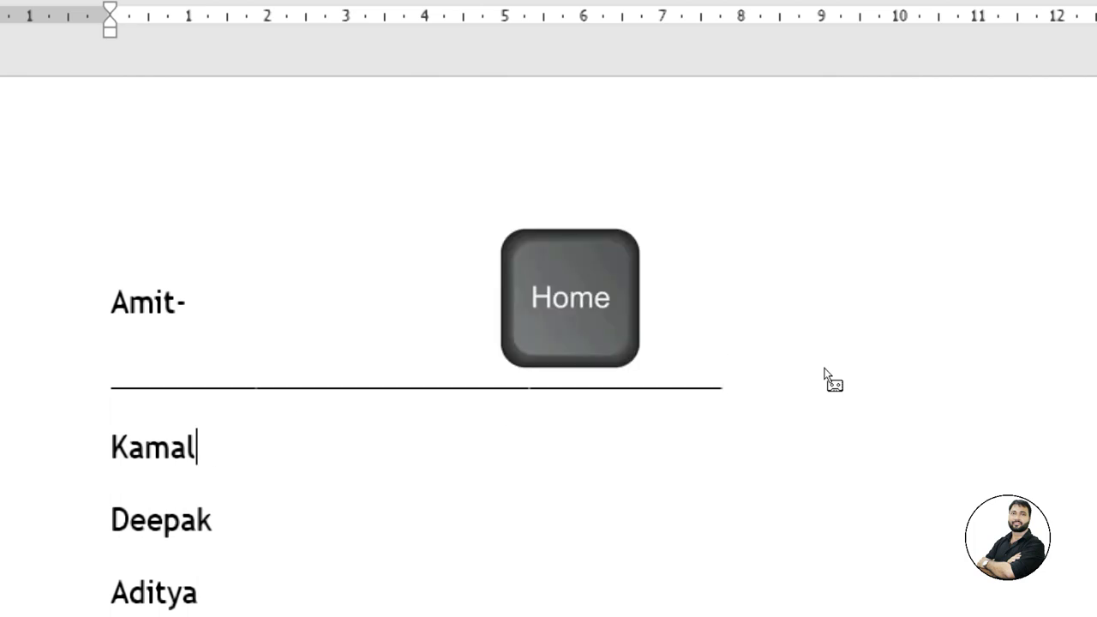
pyautogui.press('Home')
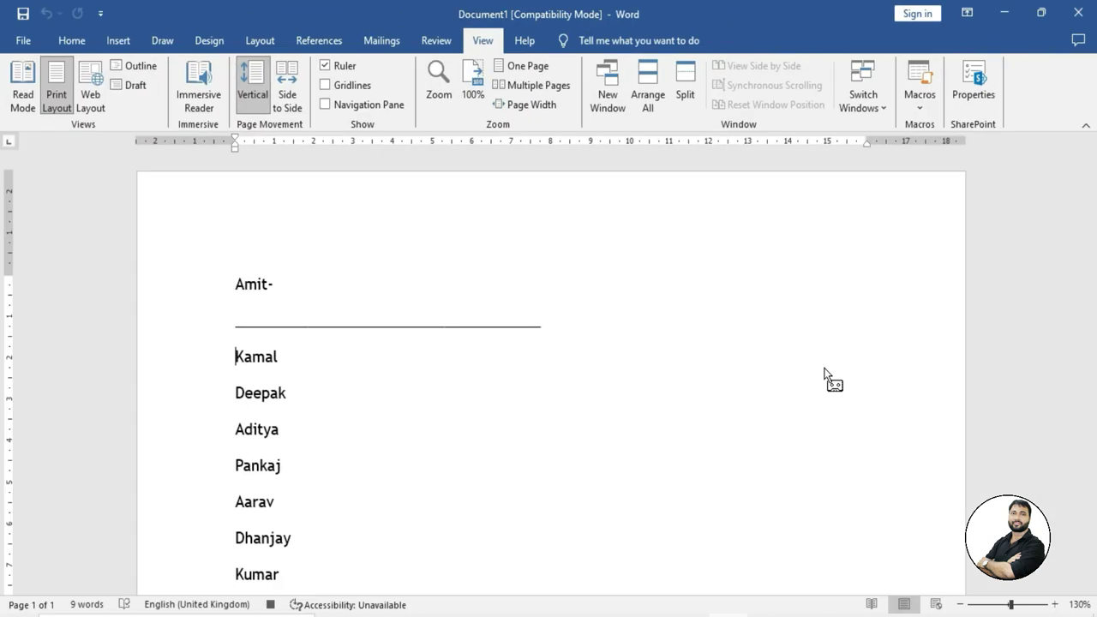
pyautogui.click(922, 108)
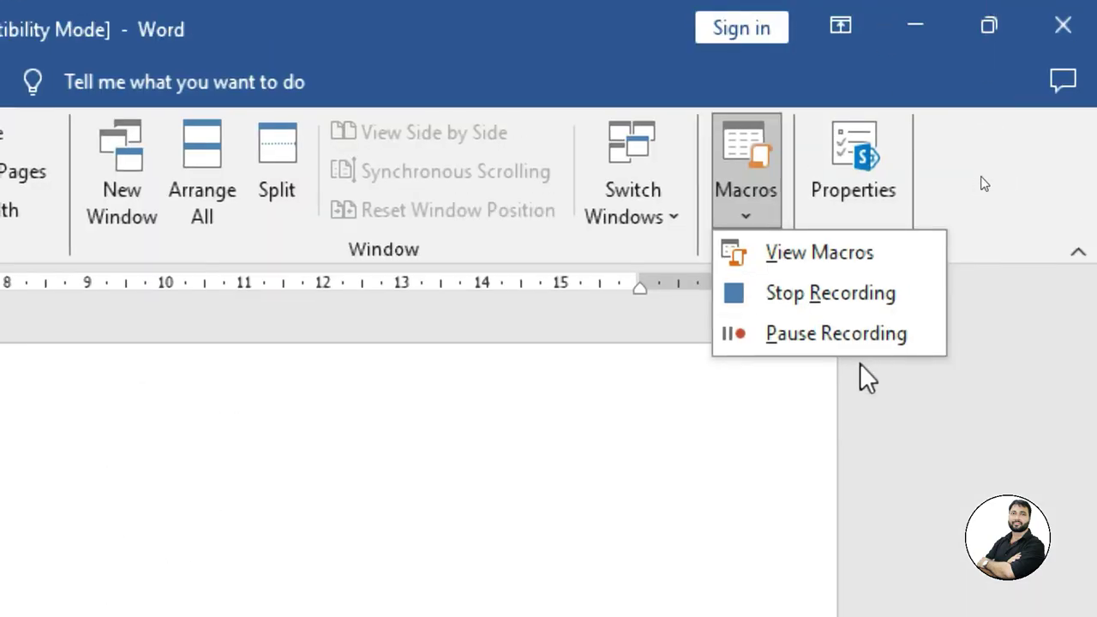
# Stop recording Macro1, leaving only Amit formatted with hyphen and fill-in line.
pyautogui.click(825, 296)
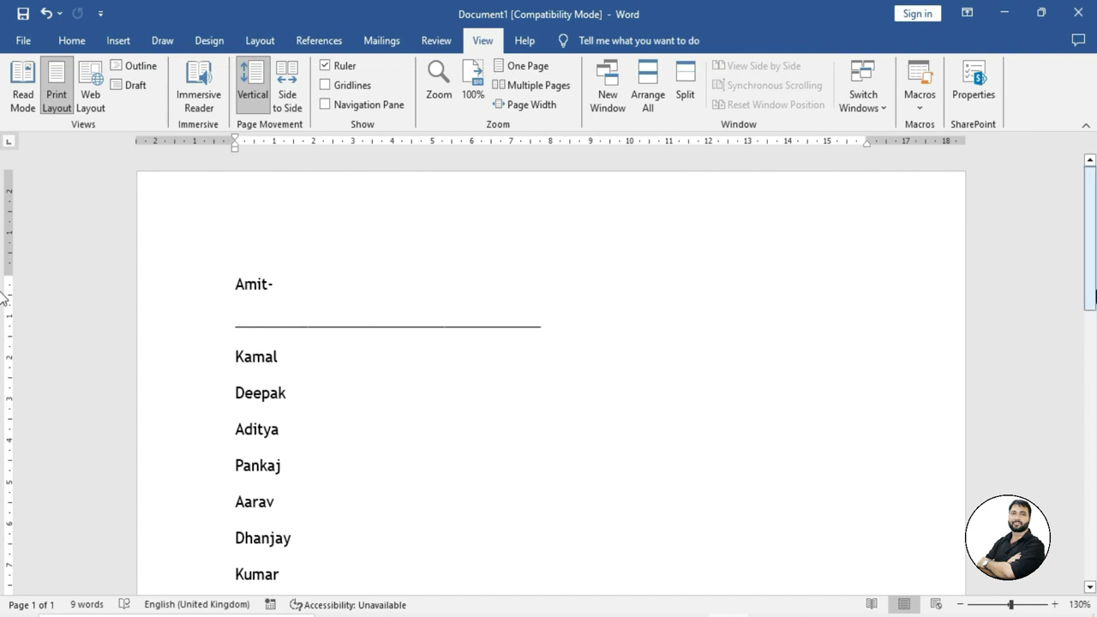
pyautogui.moveTo(1089, 250); pyautogui.dragTo(1096, 263)
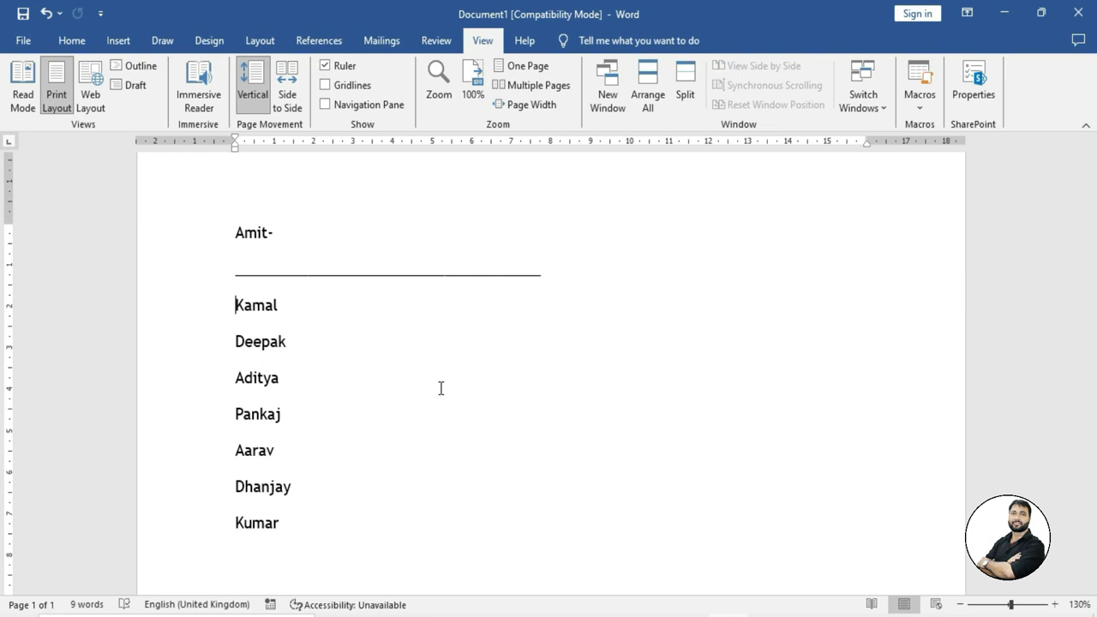
# Repeat the macro with F4 on the remaining names through Aarav, then scroll to check the list.
pyautogui.press('F4')
pyautogui.press('F4')
pyautogui.press('F4')
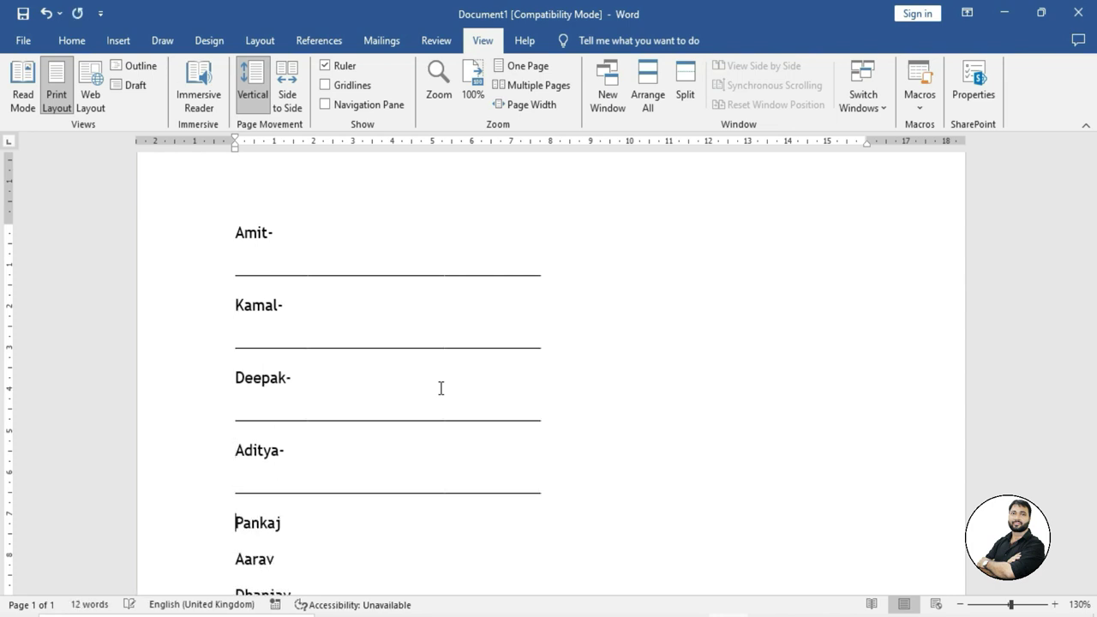
pyautogui.press('F4')
pyautogui.press('F4')
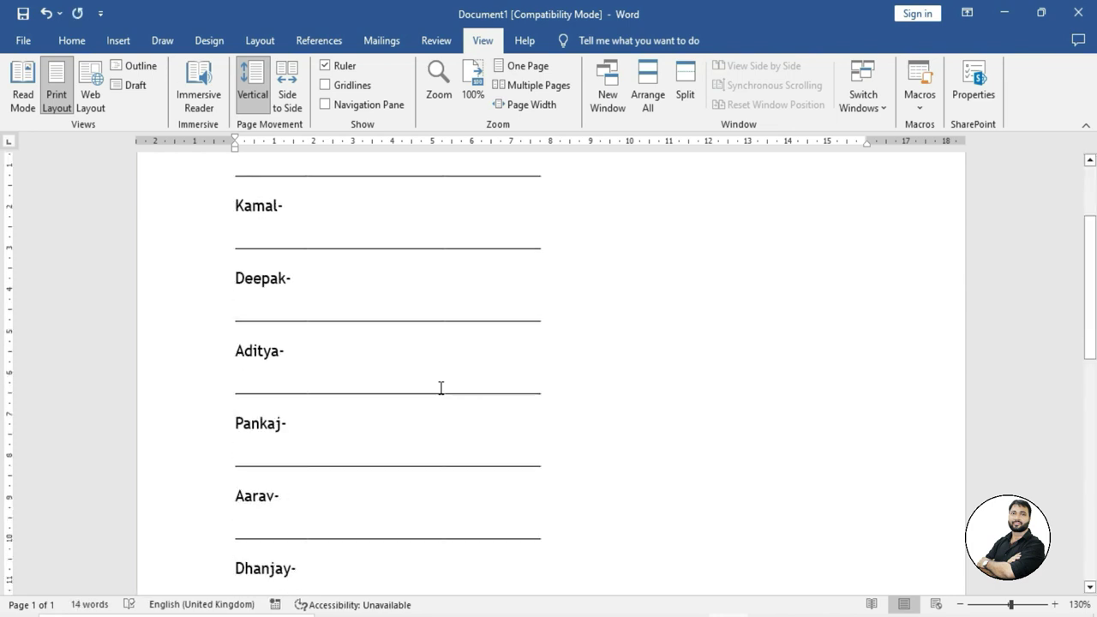
pyautogui.press('F4')
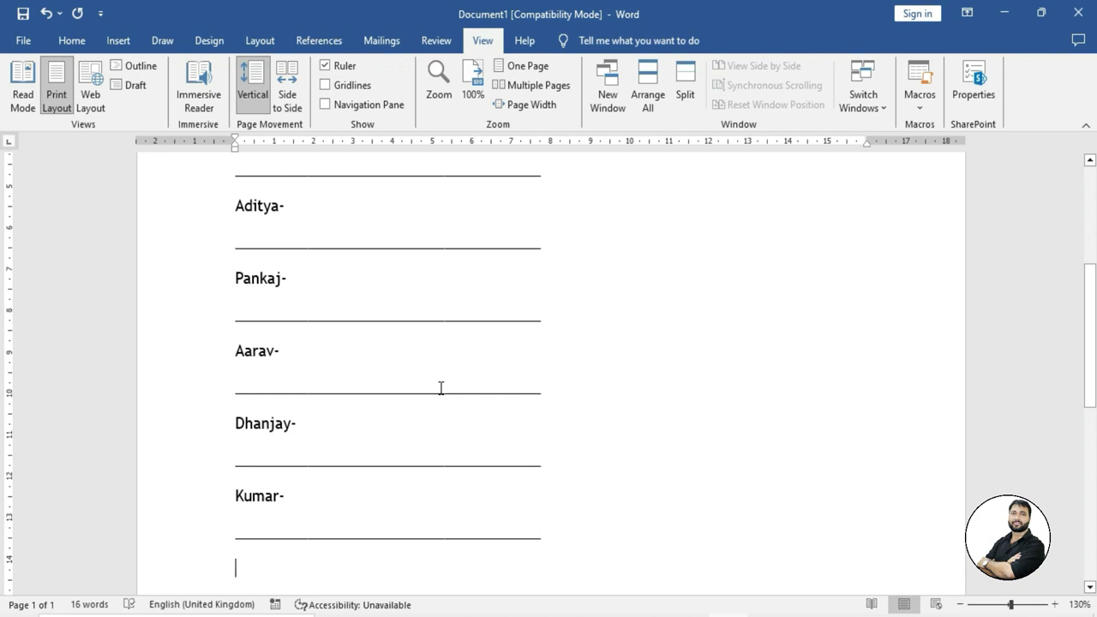
pyautogui.scroll(-2, 437, 388)
pyautogui.scroll(3, 432, 388)
pyautogui.scroll(1, 432, 388)
pyautogui.scroll(1, 432, 388)
pyautogui.scroll(1, 432, 388)
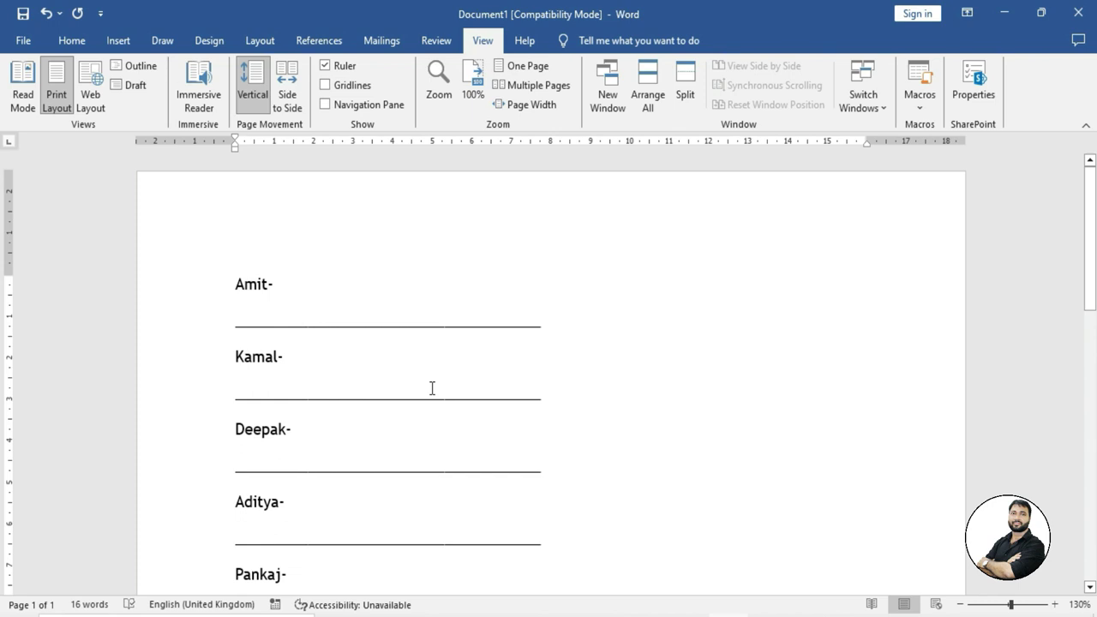
pyautogui.scroll(-3, 432, 388)
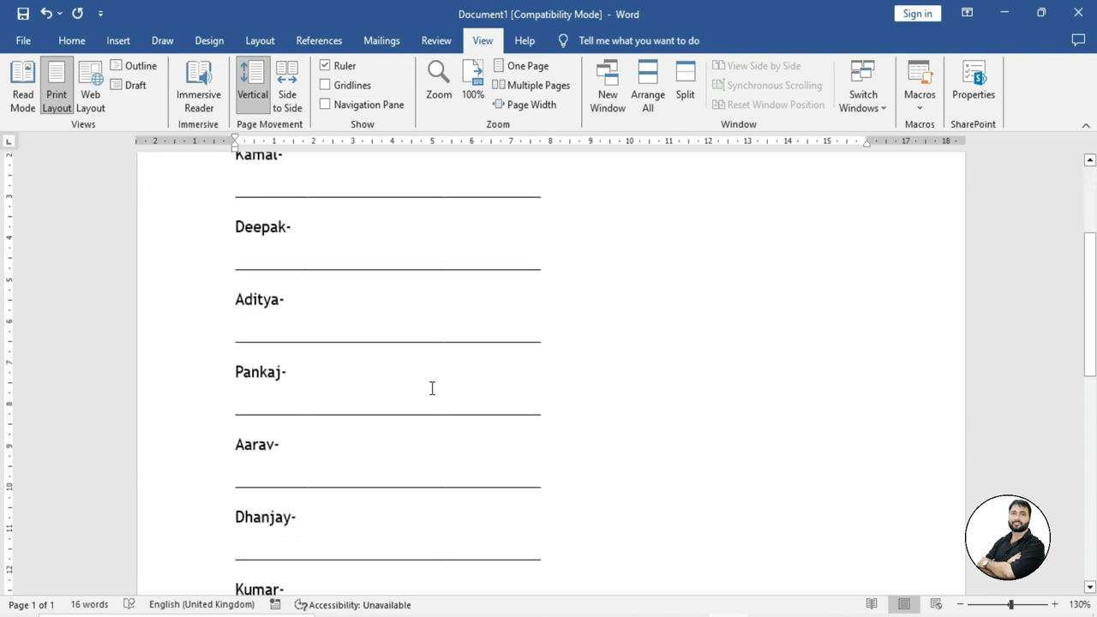
pyautogui.scroll(2, 432, 388)
pyautogui.scroll(2, 432, 388)
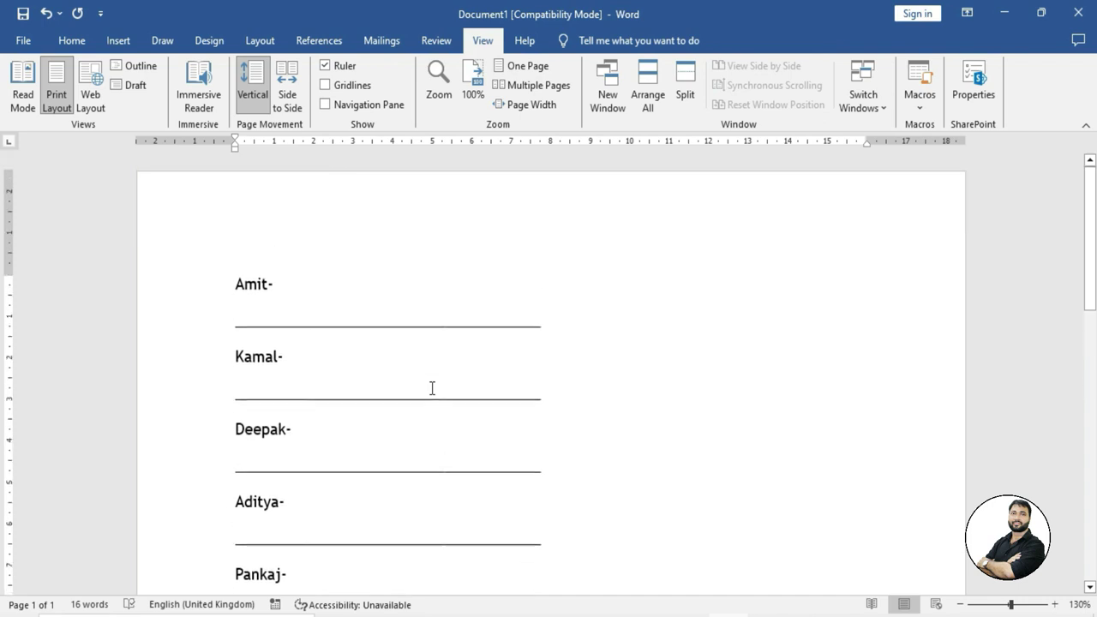